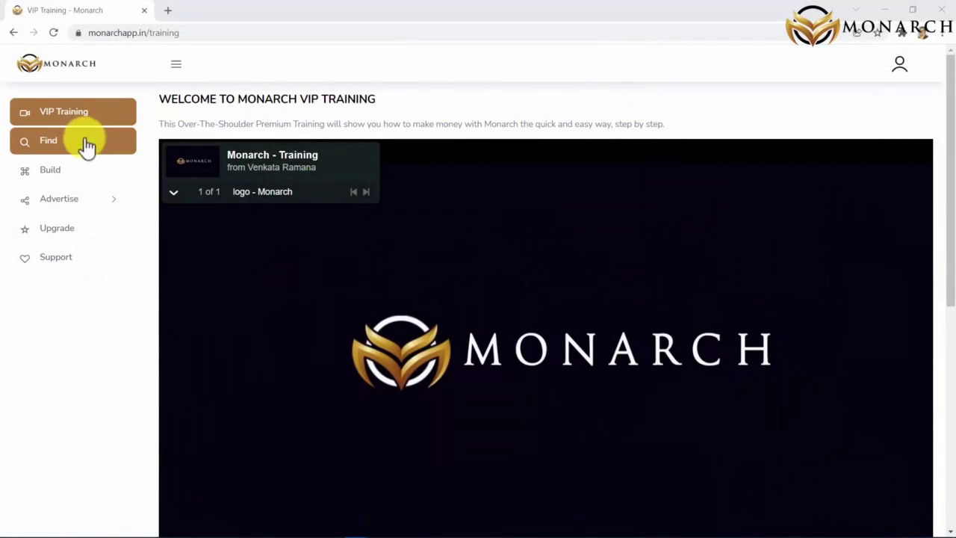
- Open Profit Finder and browse the product category list, leaving the category unchanged
click(79, 149)
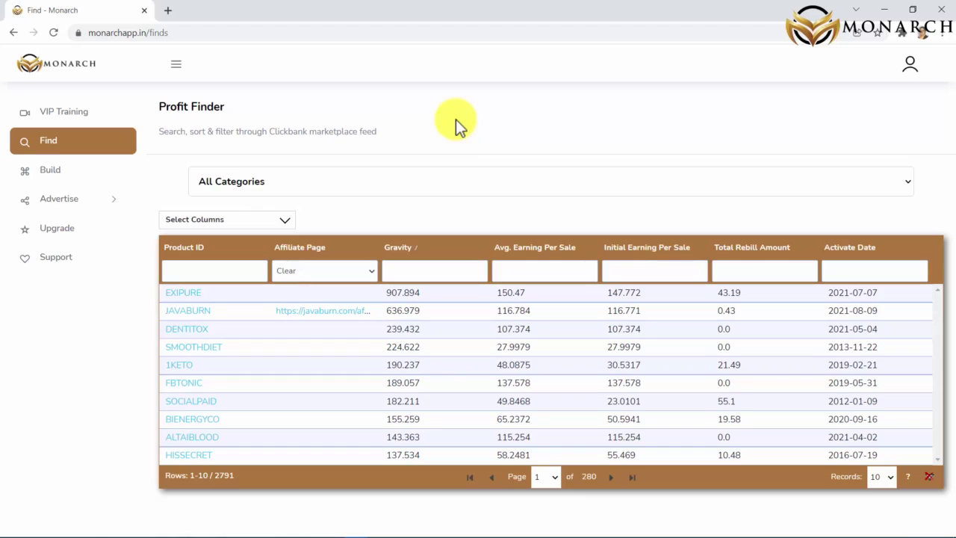
click(396, 181)
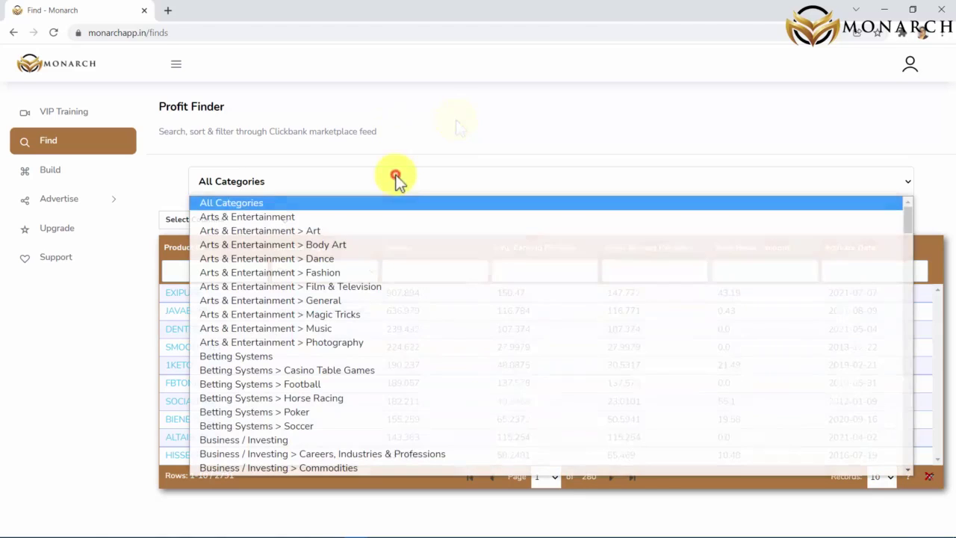
scroll(396, 247, down, 15)
scroll(401, 273, up, 15)
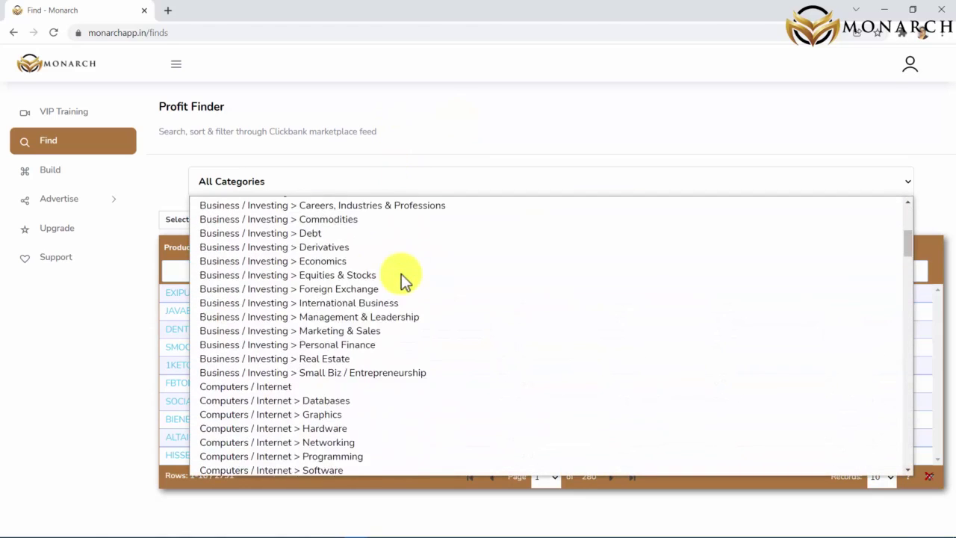
click(469, 132)
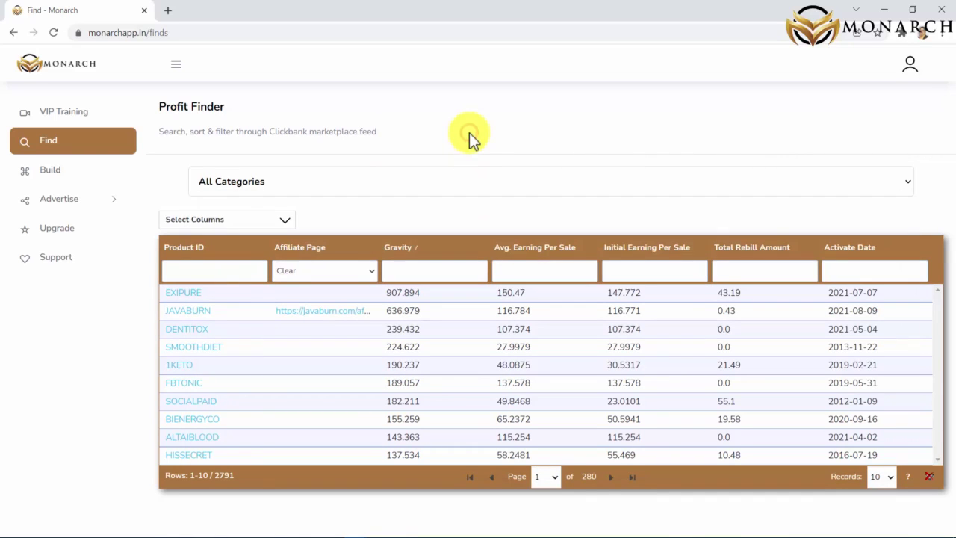
- Sort products by Gravity, highest first, and filter Affiliate Page to Has Page
click(431, 255)
click(431, 255)
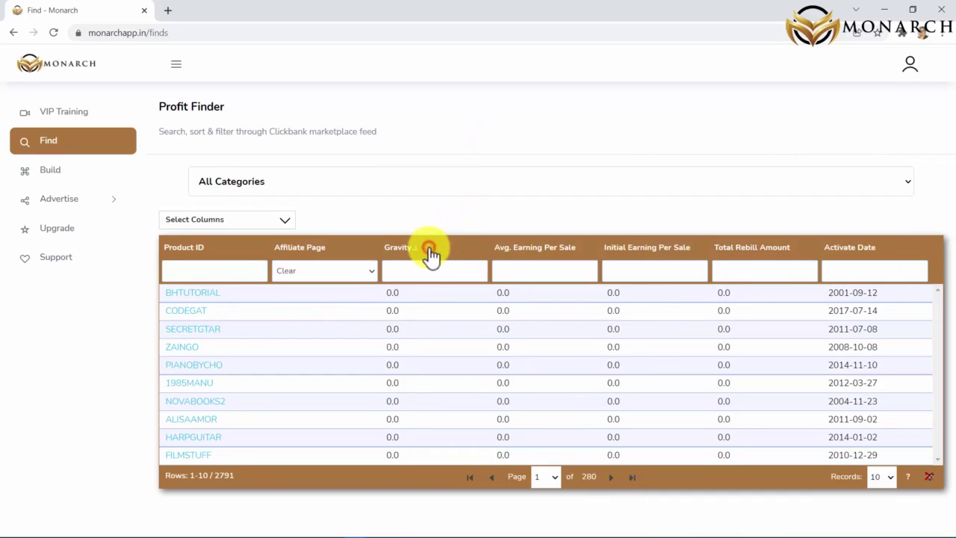
click(359, 271)
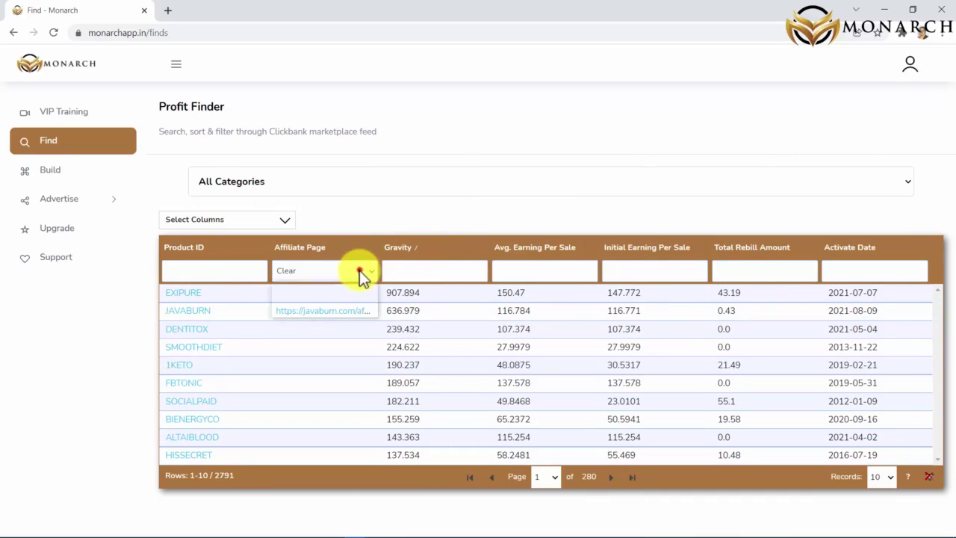
click(329, 299)
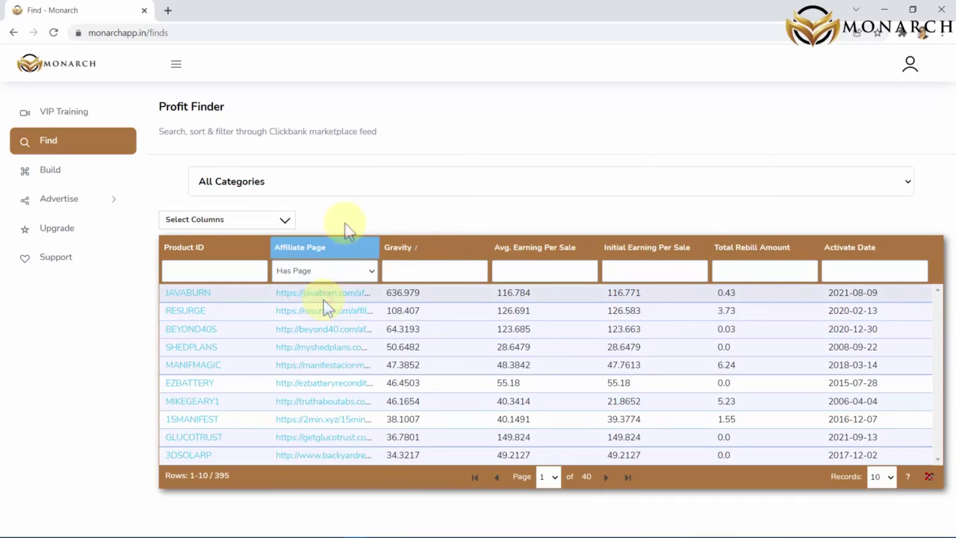
- Open the EZBATTERY sales page and its affiliate page in new tabs, returning to the product table after each
click(208, 385)
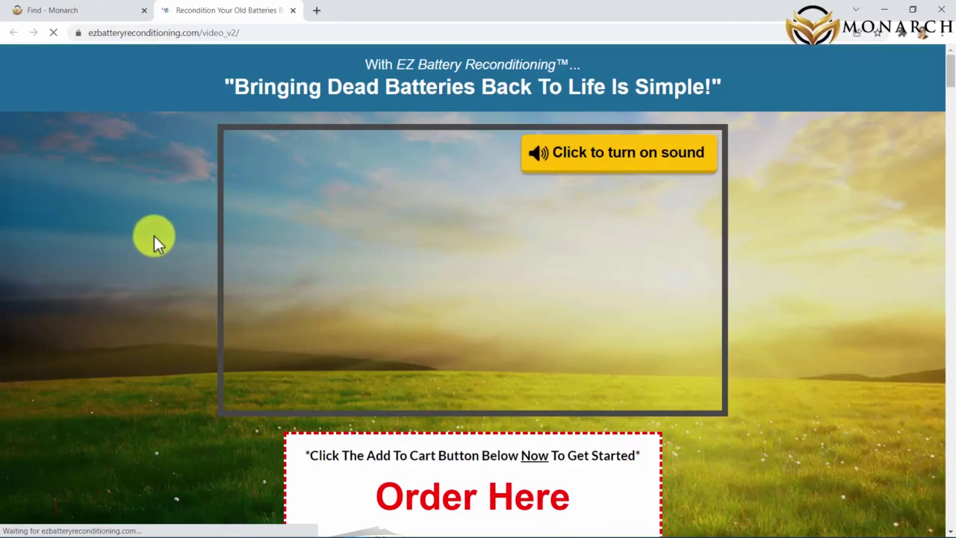
click(100, 18)
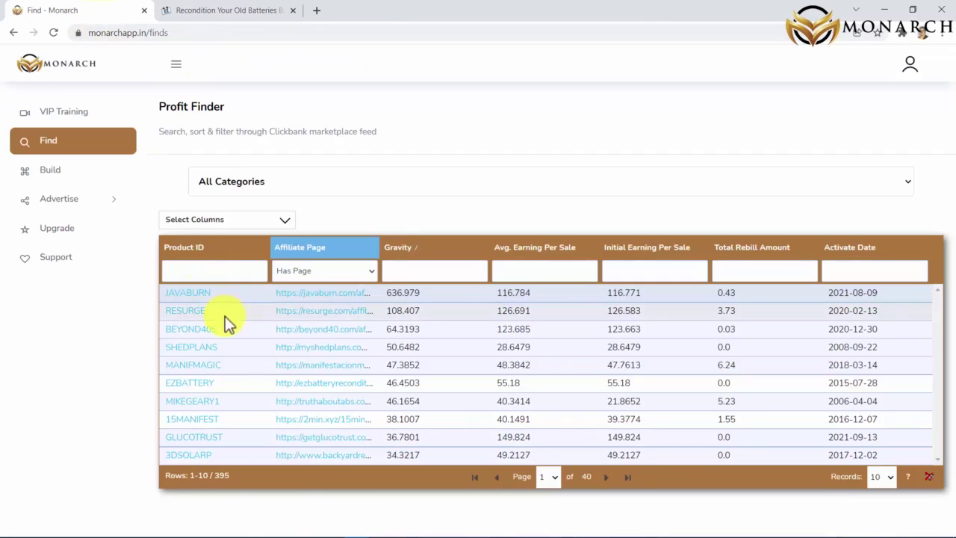
click(335, 388)
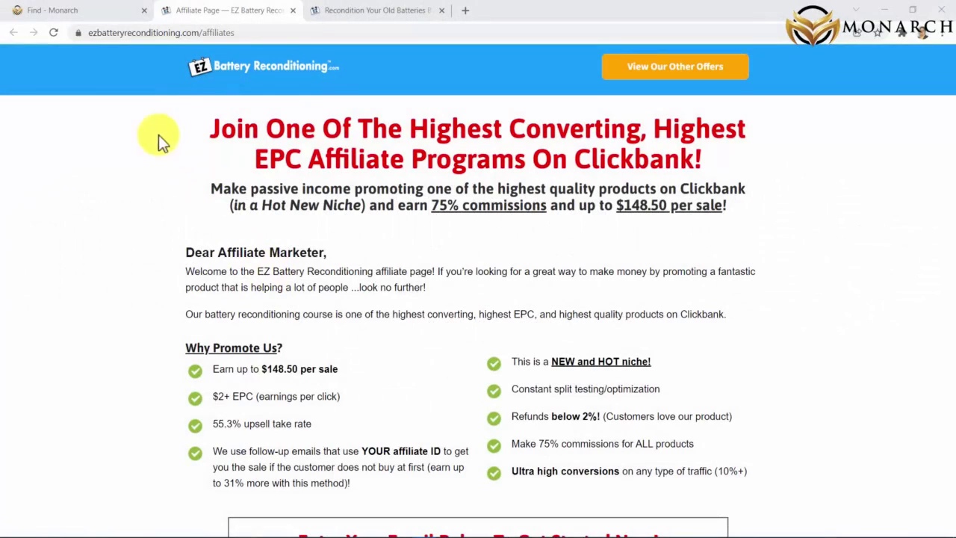
click(106, 18)
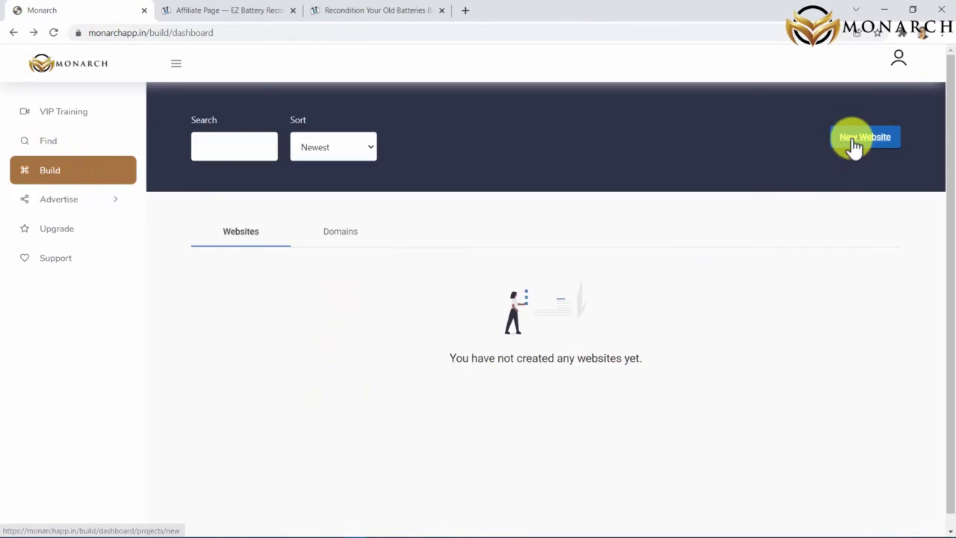
- Start a new website and look through the available templates
click(853, 143)
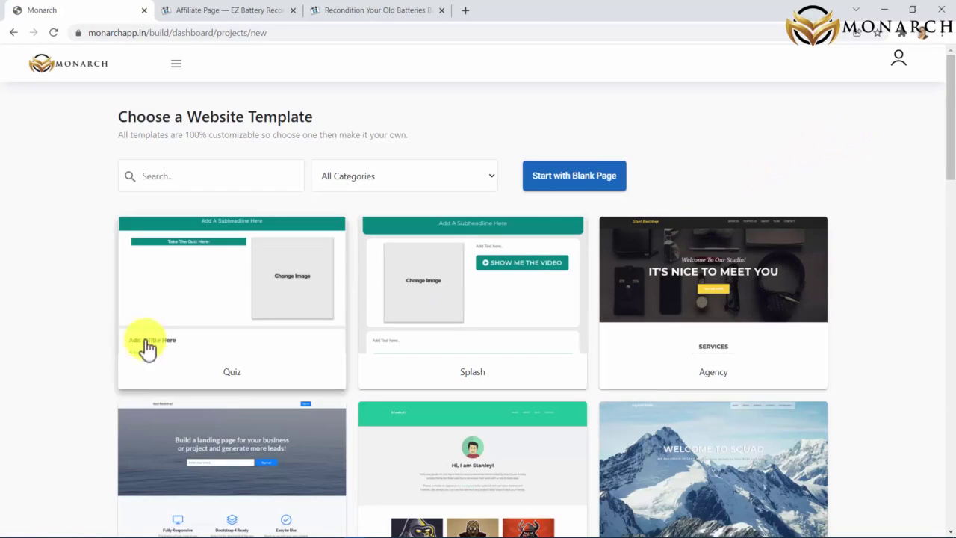
scroll(70, 348, down, 3)
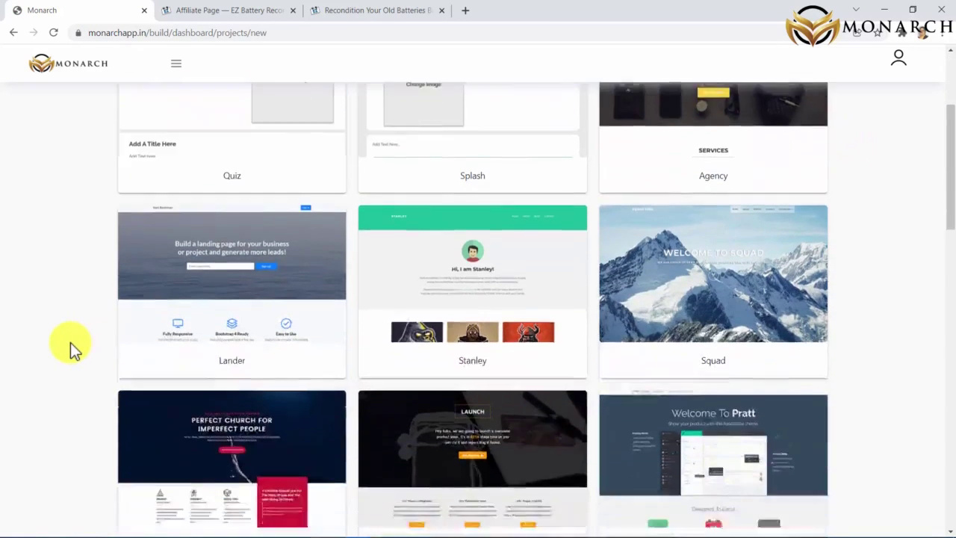
scroll(70, 343, down, 6)
scroll(70, 343, down, 4)
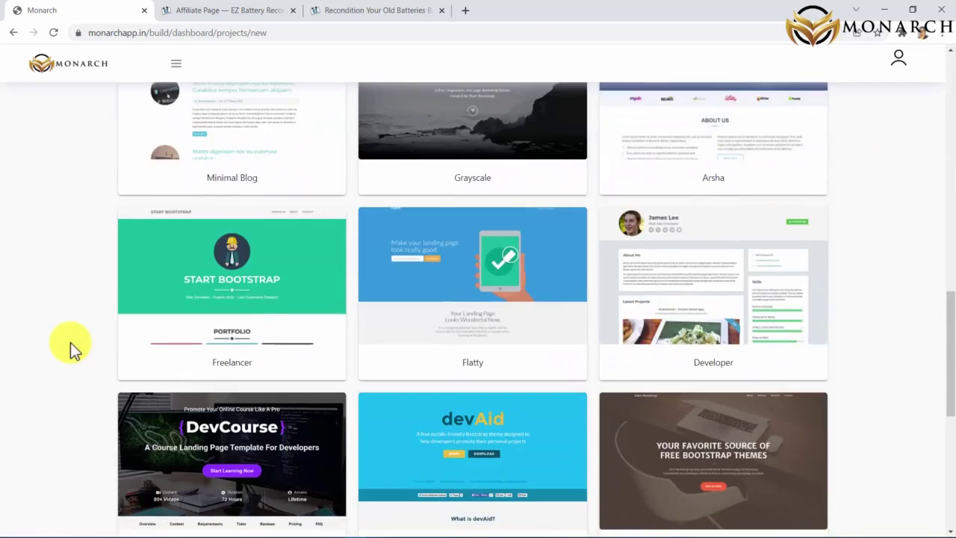
scroll(71, 345, down, 6)
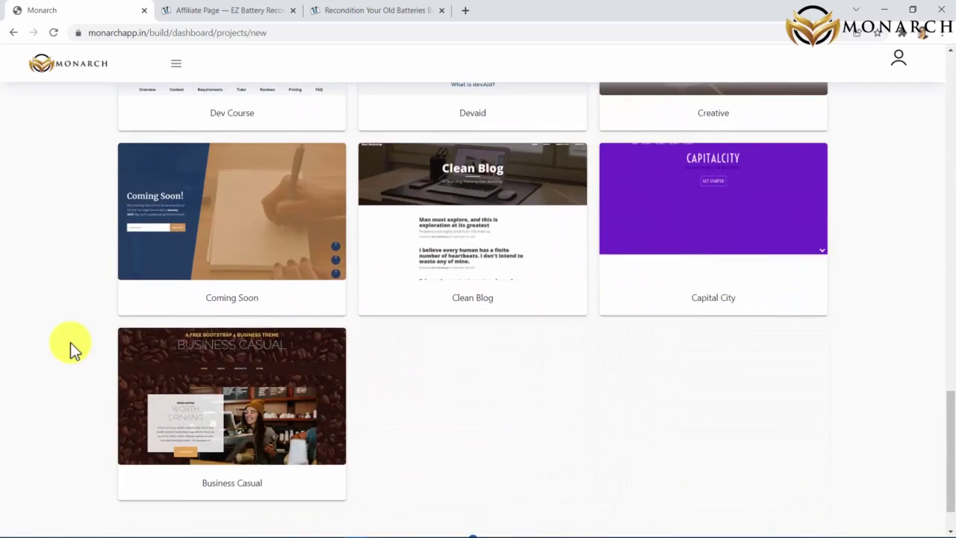
scroll(70, 347, up, 10)
scroll(70, 347, up, 4)
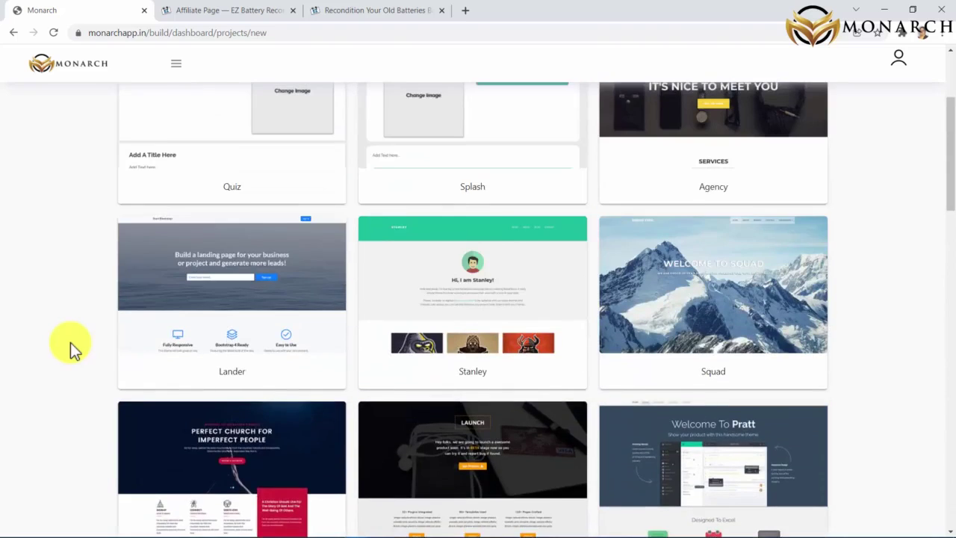
scroll(70, 342, up, 3)
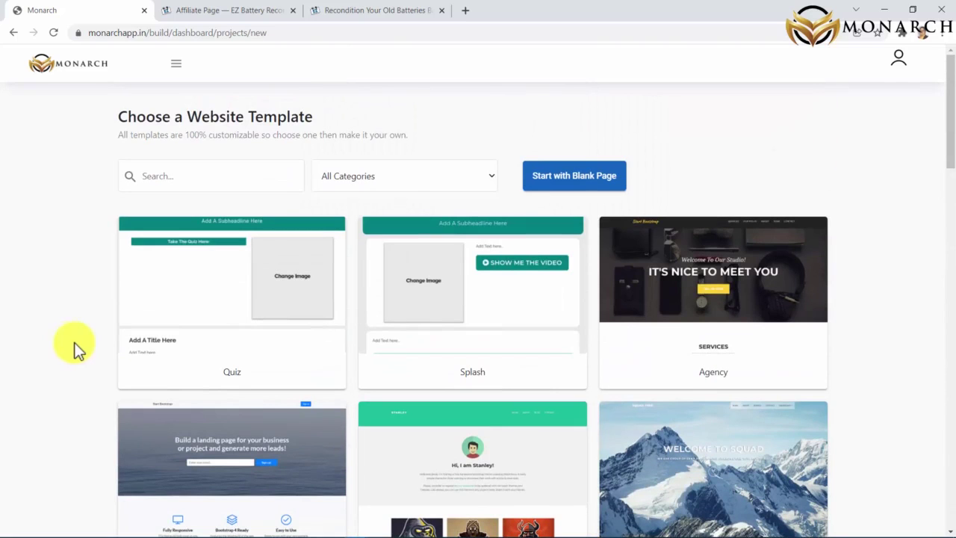
- Create the website 'ezbattery' from the Splash template
click(463, 381)
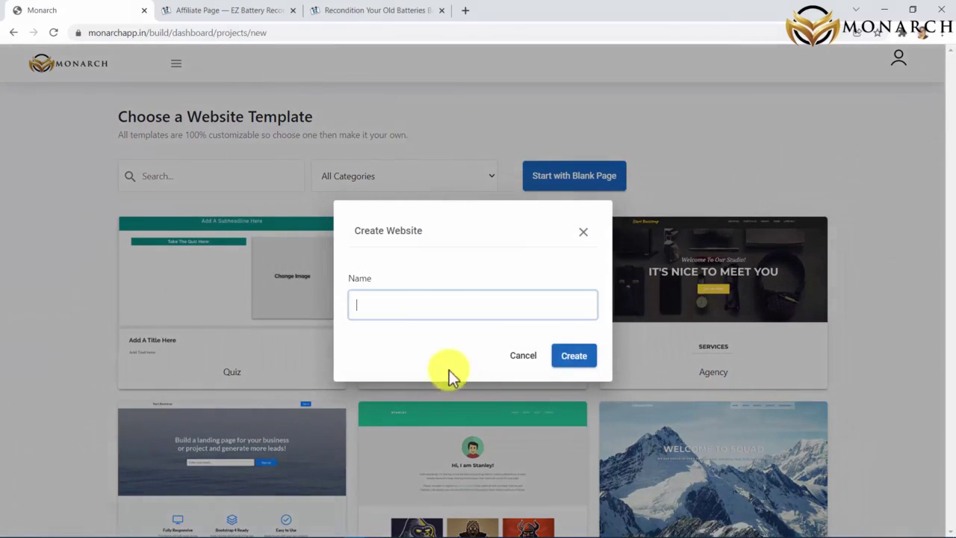
text(ezbattery)
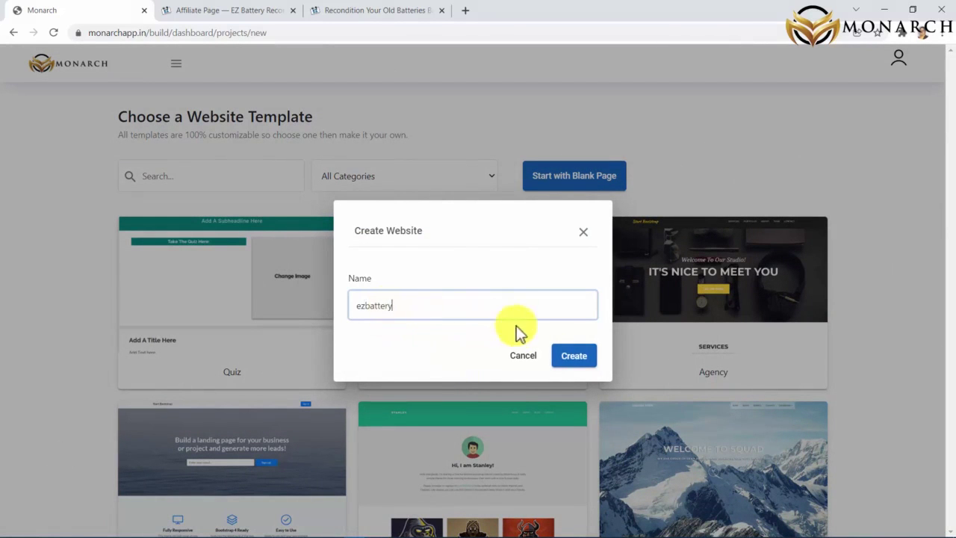
click(574, 357)
scroll(595, 367, down, 3)
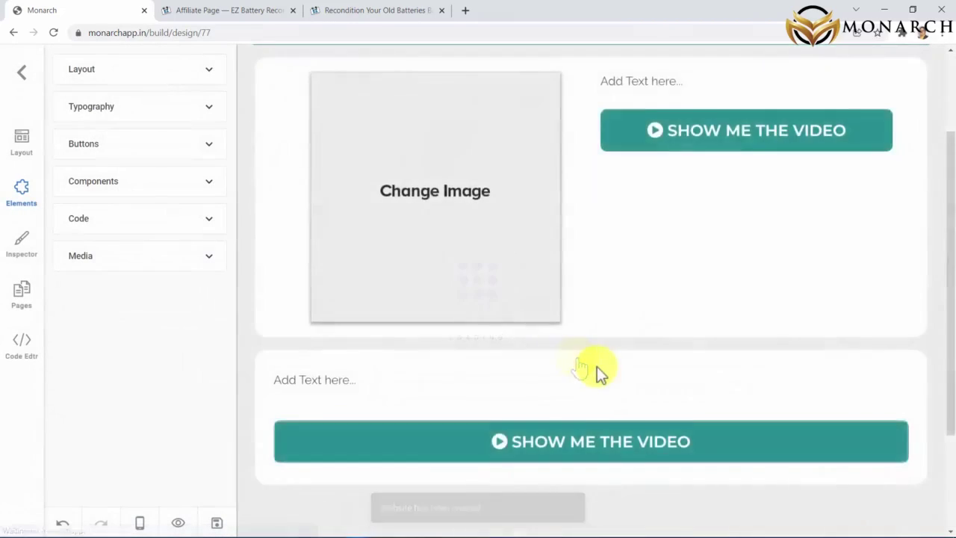
scroll(592, 373, up, 5)
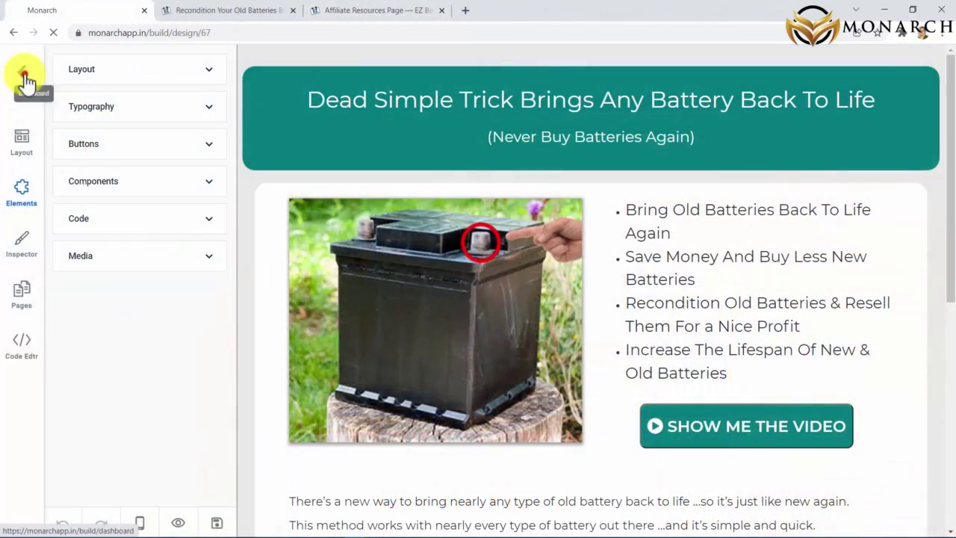
- Review connected domains, cancel Connect Domain without adding one, then open Advertise > Tracker
click(25, 76)
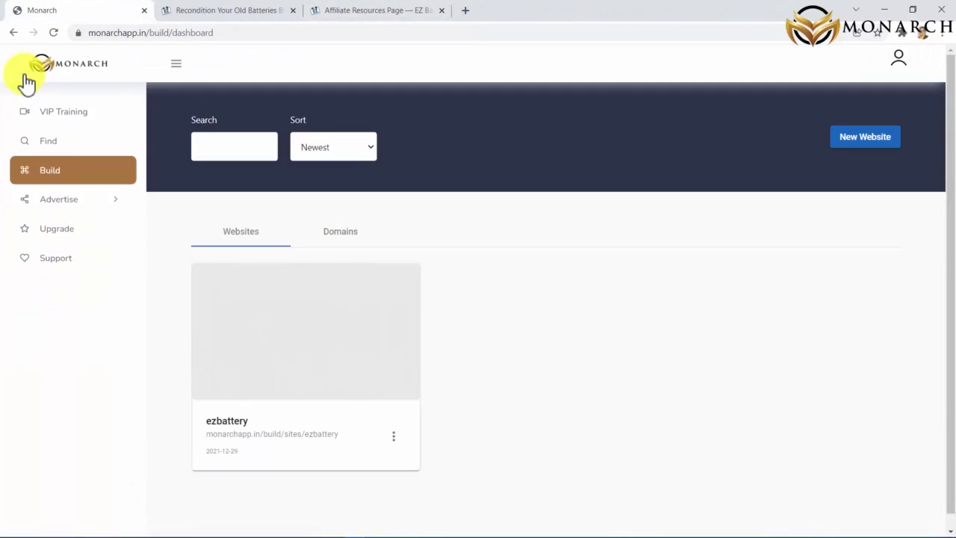
click(351, 238)
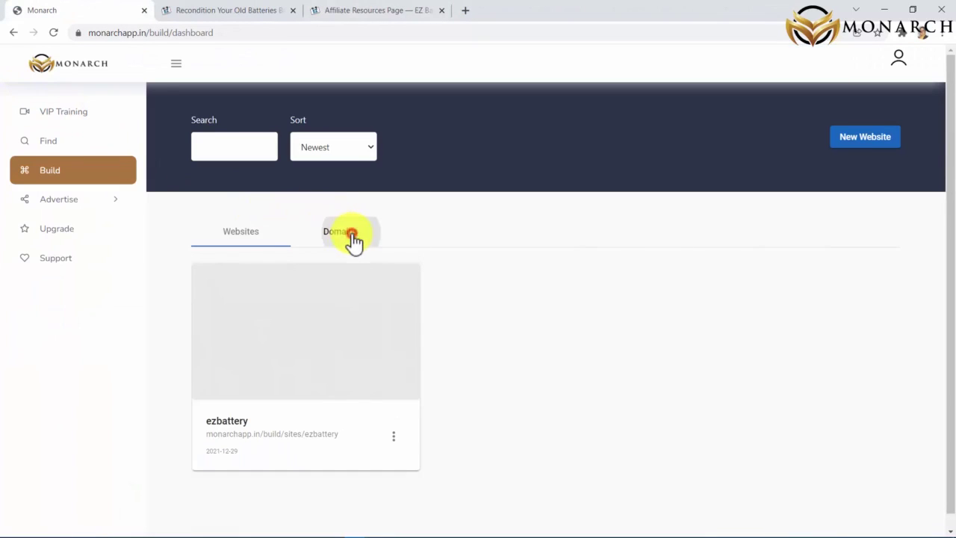
click(264, 282)
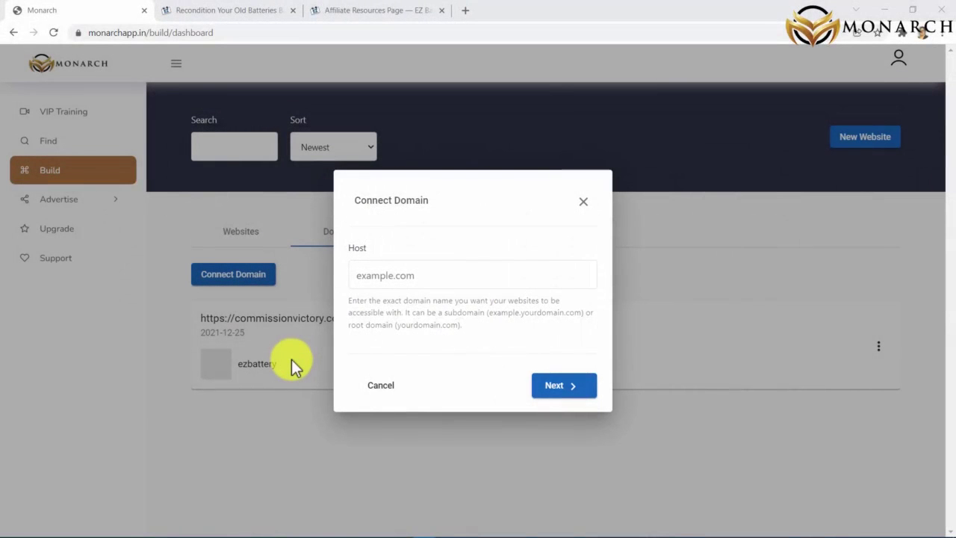
click(577, 213)
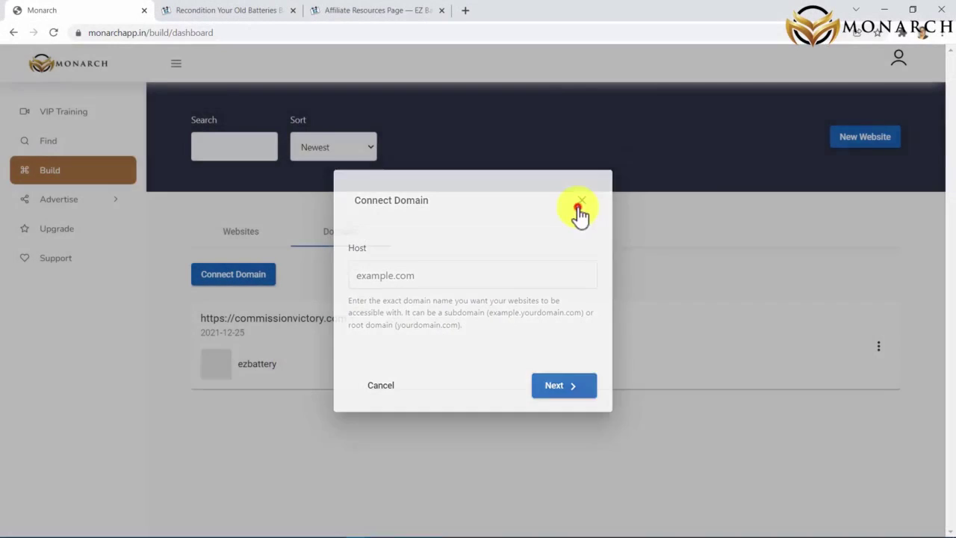
click(116, 209)
click(75, 237)
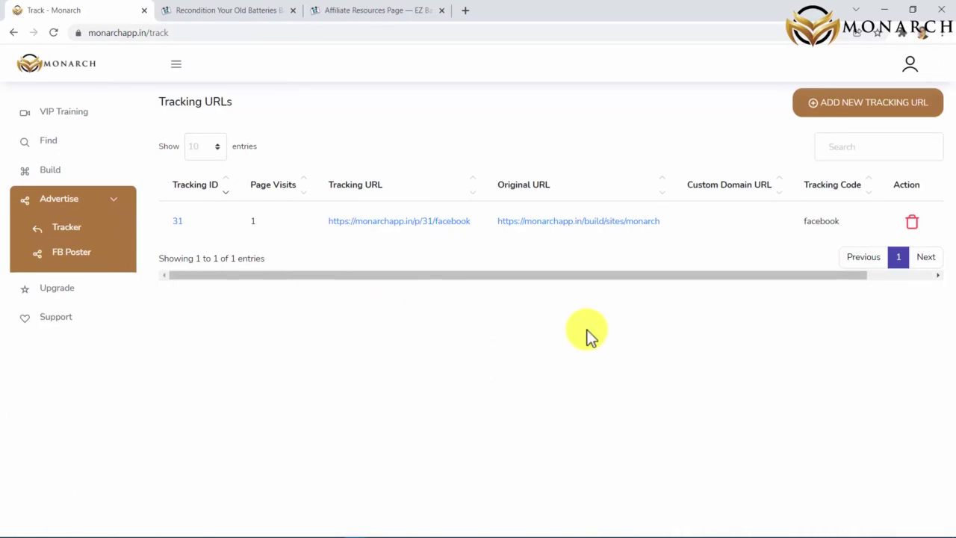
- Add a tracking URL for the ezbattery site's index page with tracking code 'facebook'
click(837, 118)
click(480, 229)
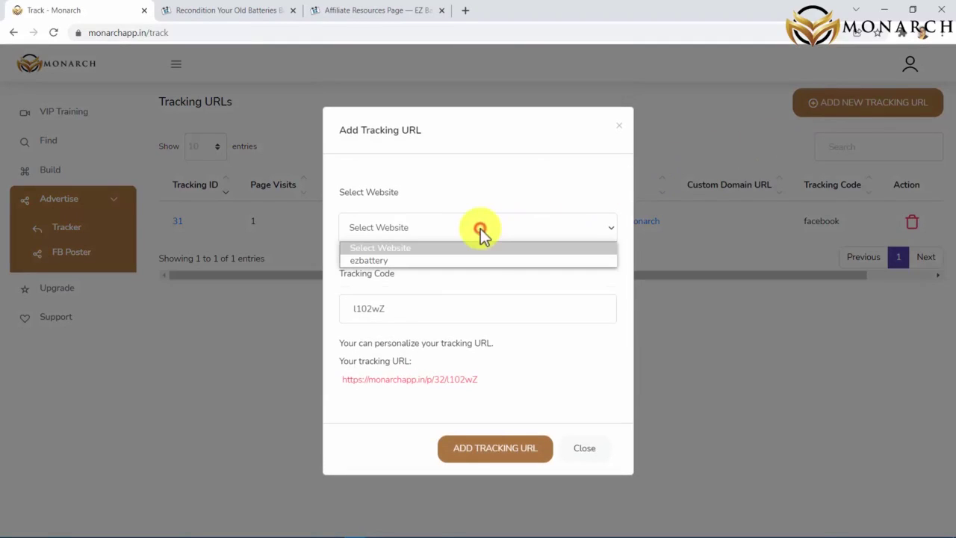
click(471, 259)
click(447, 308)
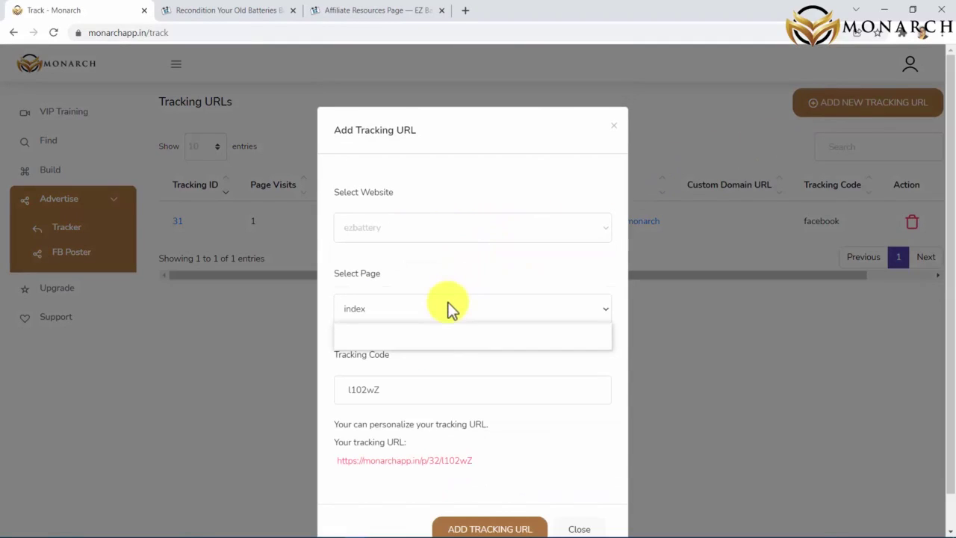
click(436, 342)
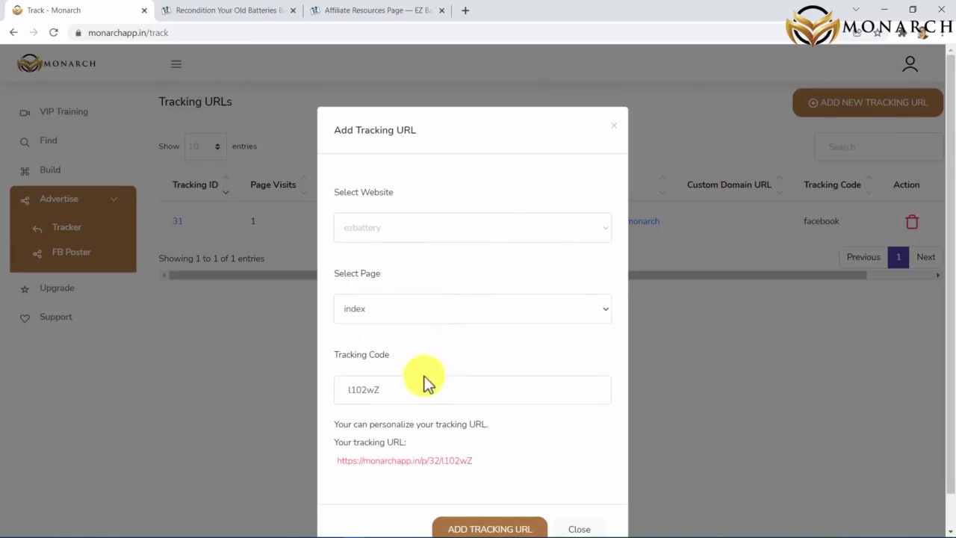
click(363, 390)
double_click(368, 388)
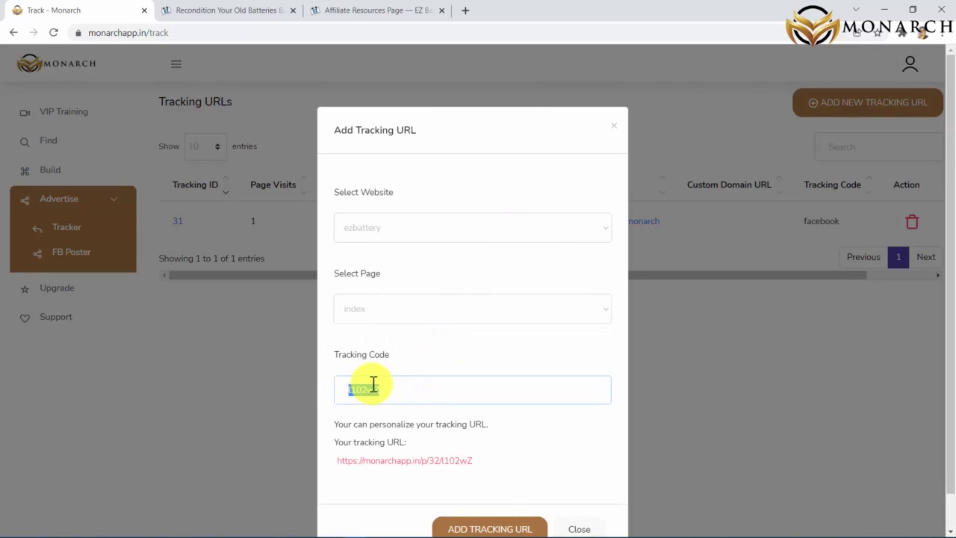
text(facebook)
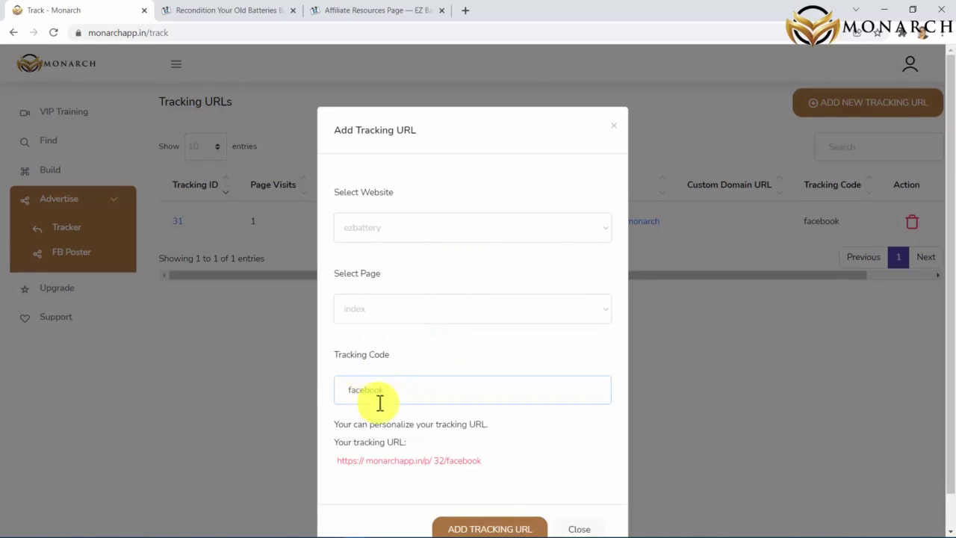
scroll(418, 426, down, 1)
click(497, 496)
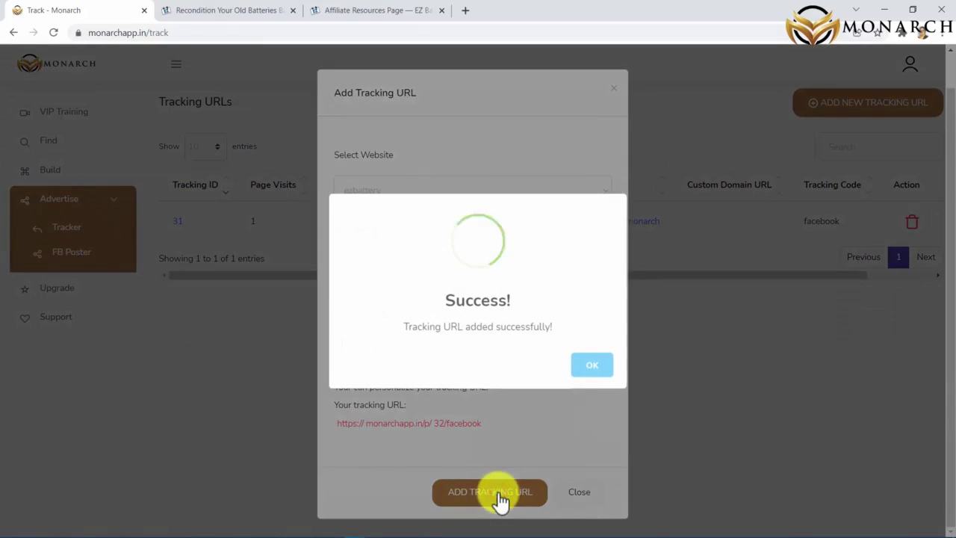
click(590, 367)
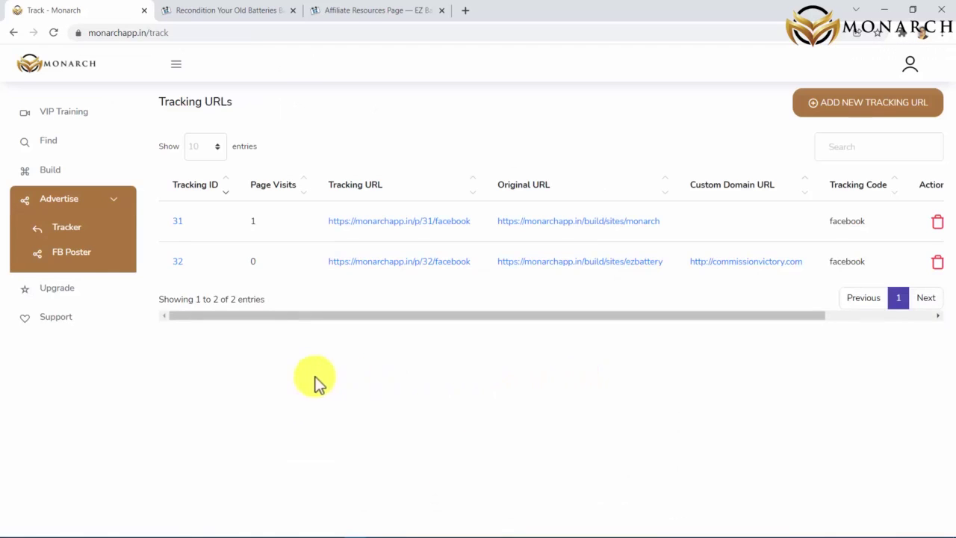
- View the visit analytics for tracking ID 31, then open the ezbattery site in the editor
click(177, 223)
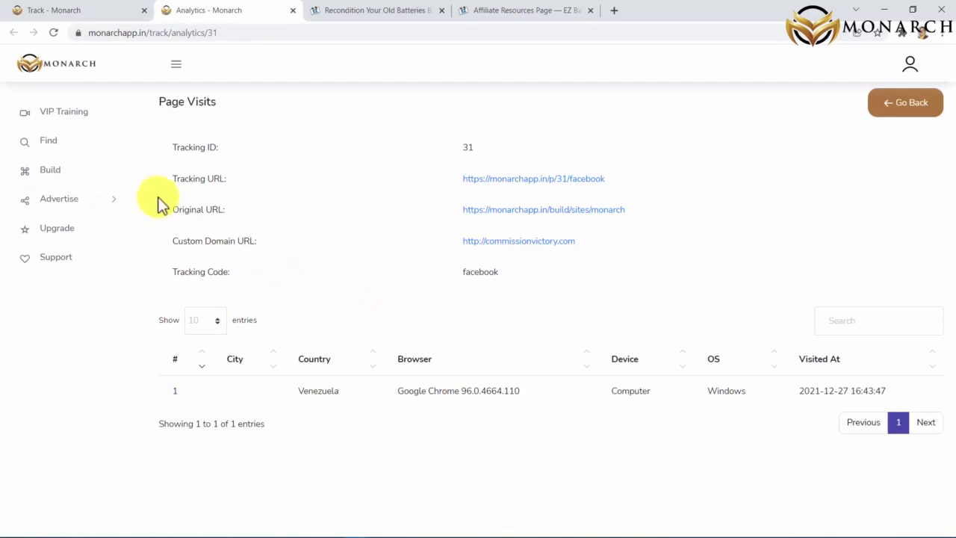
click(92, 179)
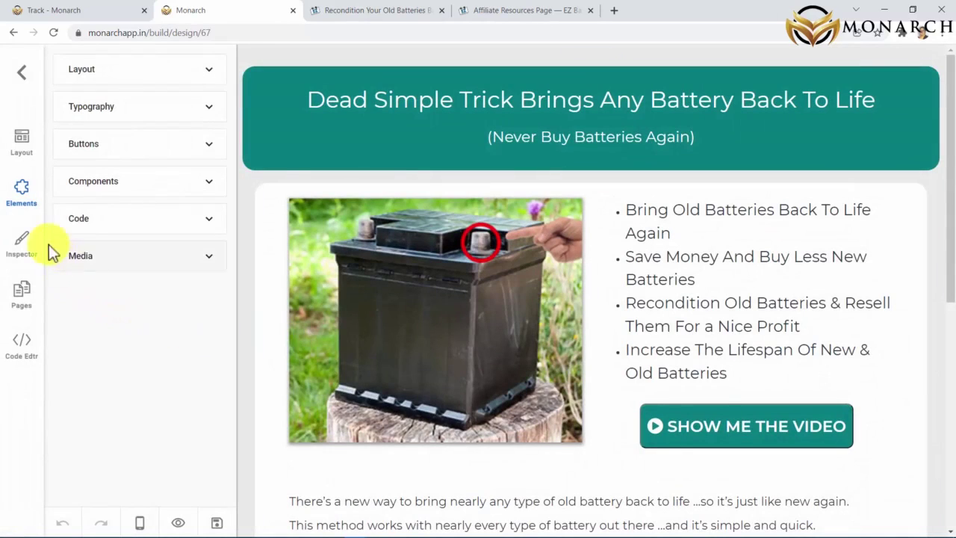
- Scroll through the index page's Page Options, then go back to the Build dashboard
click(24, 295)
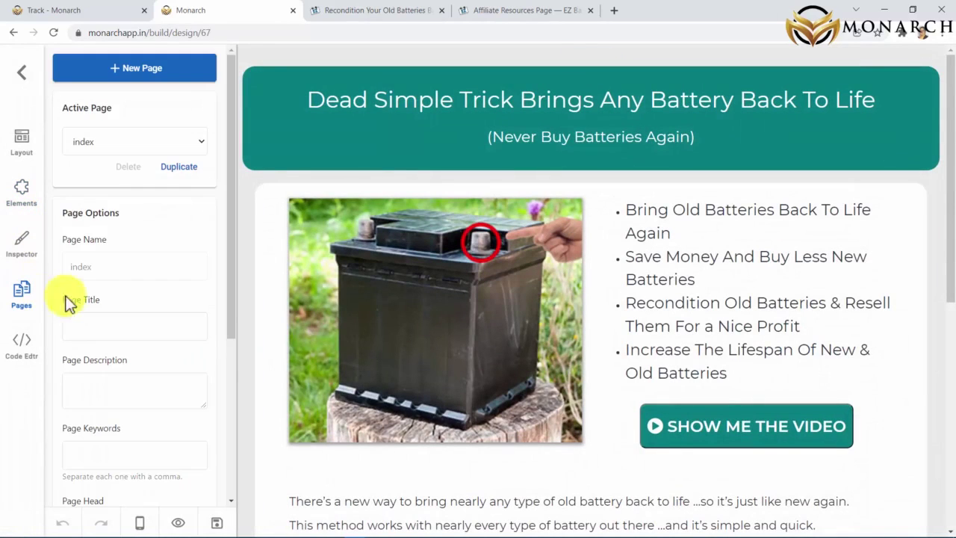
scroll(218, 296, down, 3)
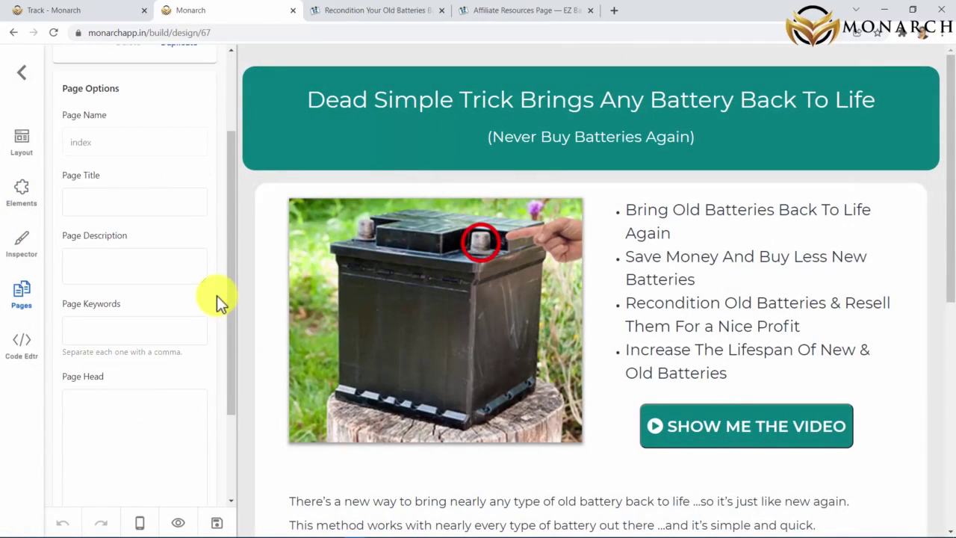
scroll(217, 298, down, 3)
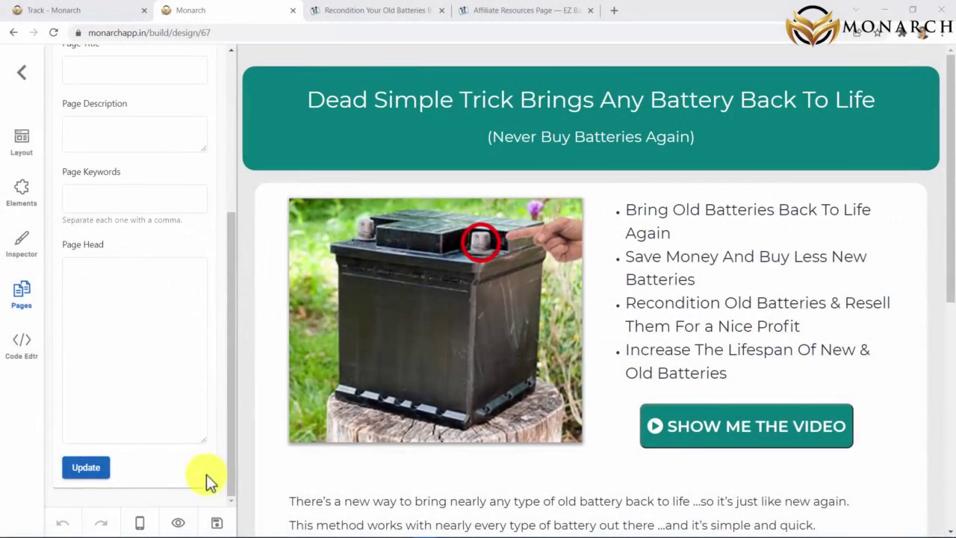
click(31, 86)
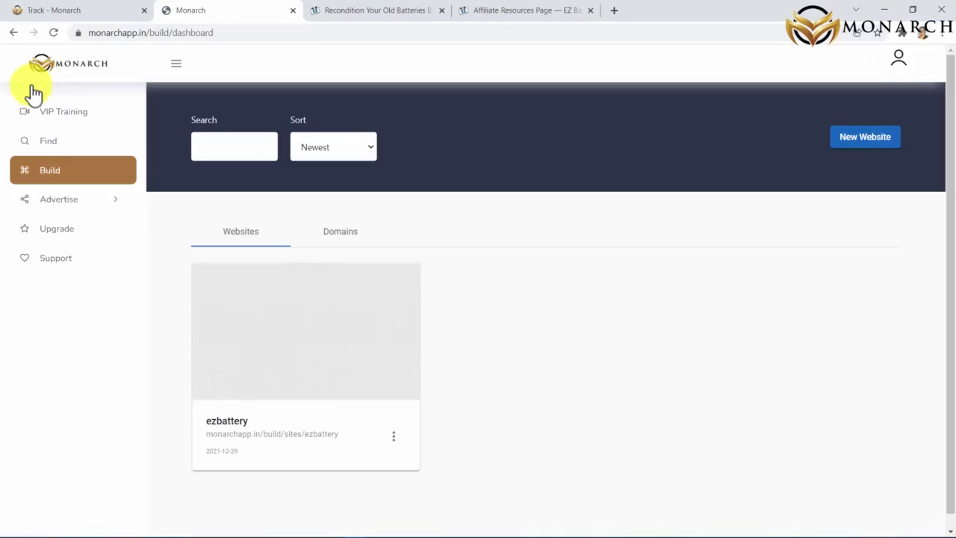
- Open FB Poster under Advertise to show the Facebook Traffic Engine
click(70, 199)
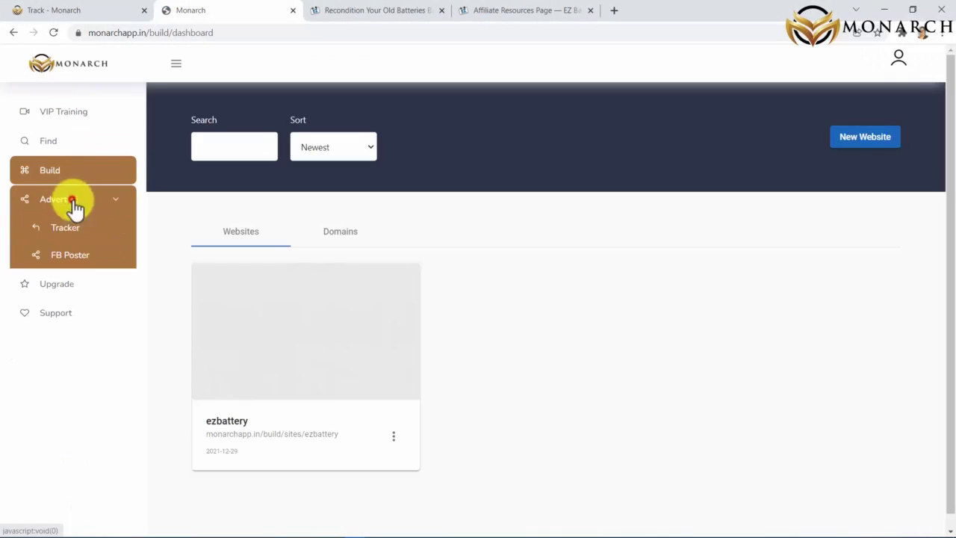
click(73, 258)
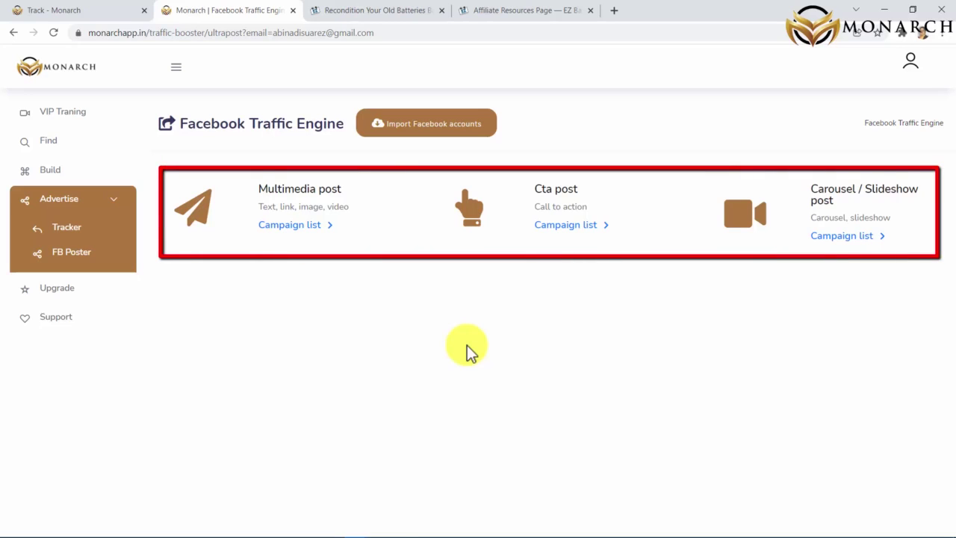
- Show the Multimedia post campaign list with two completed 'Monarch Testing Post' campaigns
click(310, 224)
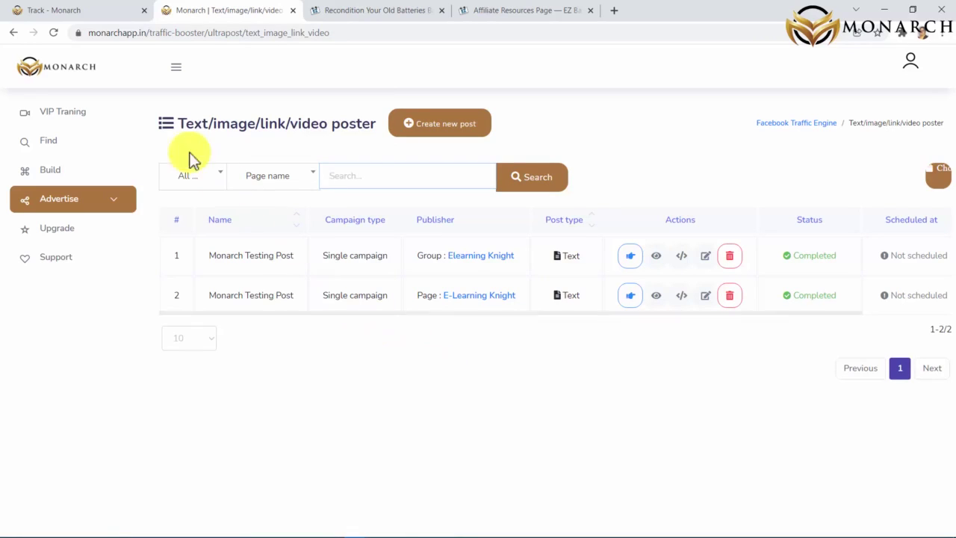
- Go to the VIP Training page with the over-the-shoulder premium training video
click(53, 117)
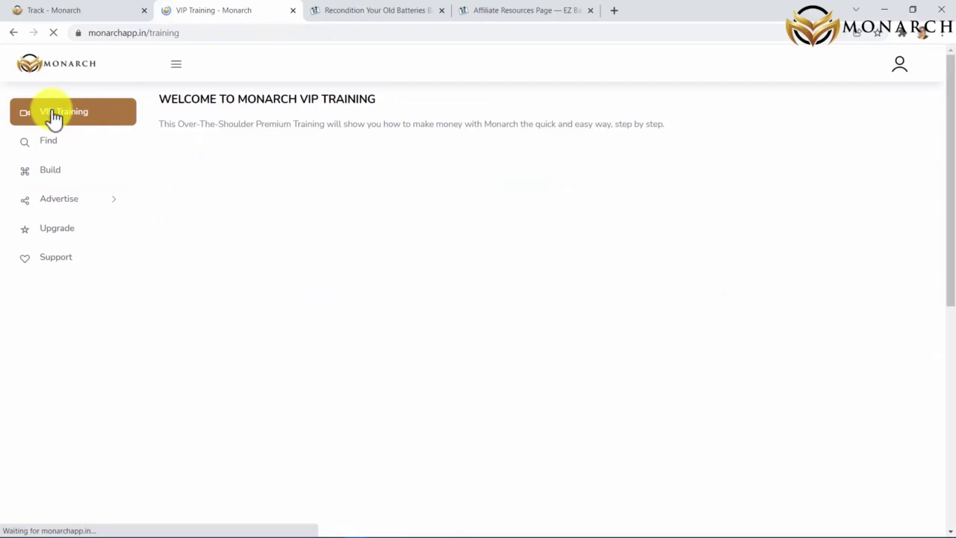